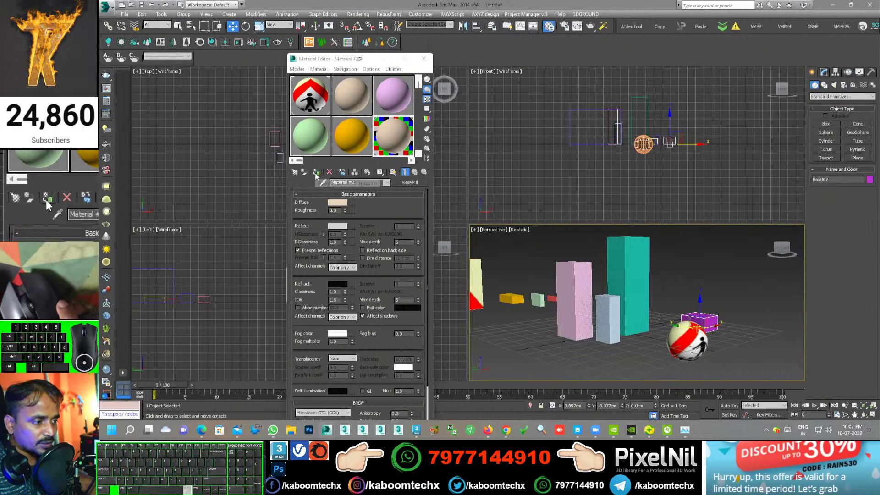
Delete the large crossing-sign box and the four small coloured boxes beside it from the scene
middle_click_drag(693, 322, 538, 281, "alt")
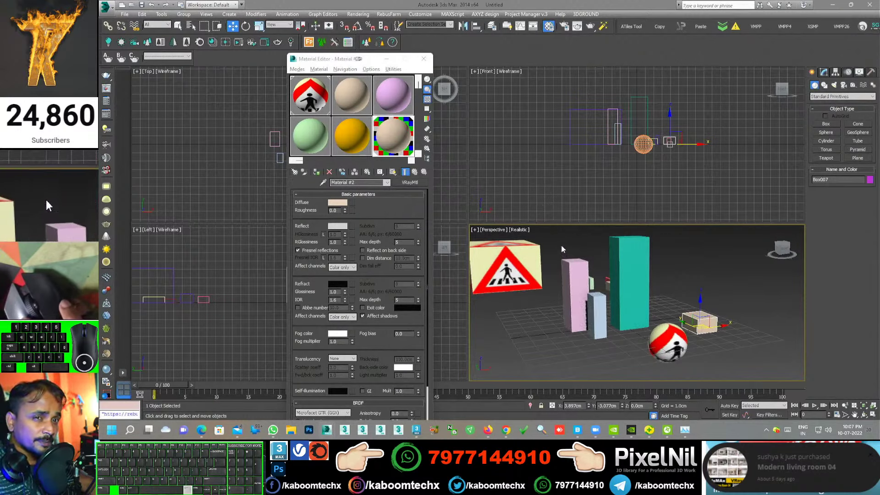
middle_click_drag(561, 243, 603, 279, "alt")
scroll(596, 278, "down", 3)
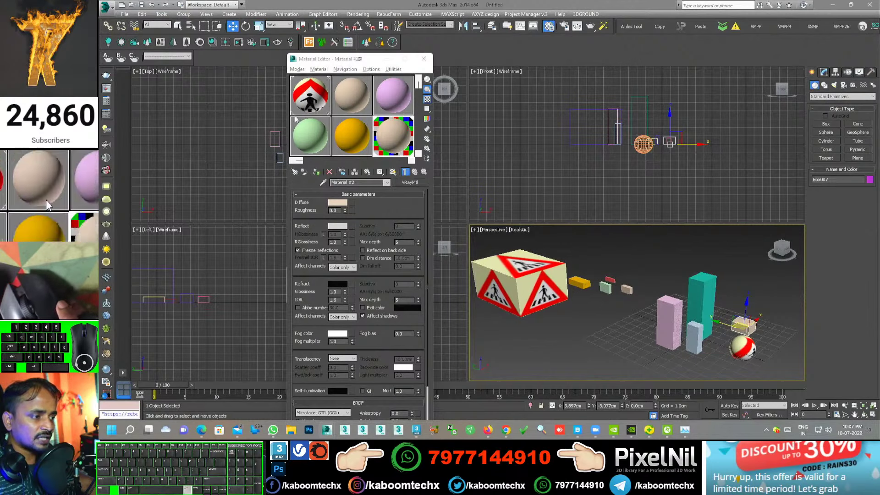
middle_click_drag(587, 281, 623, 294)
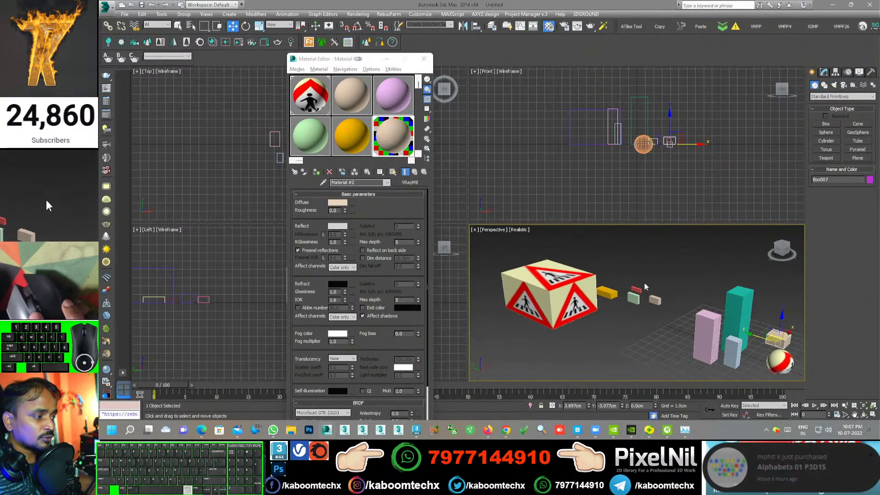
left_click_drag(658, 287, 656, 287)
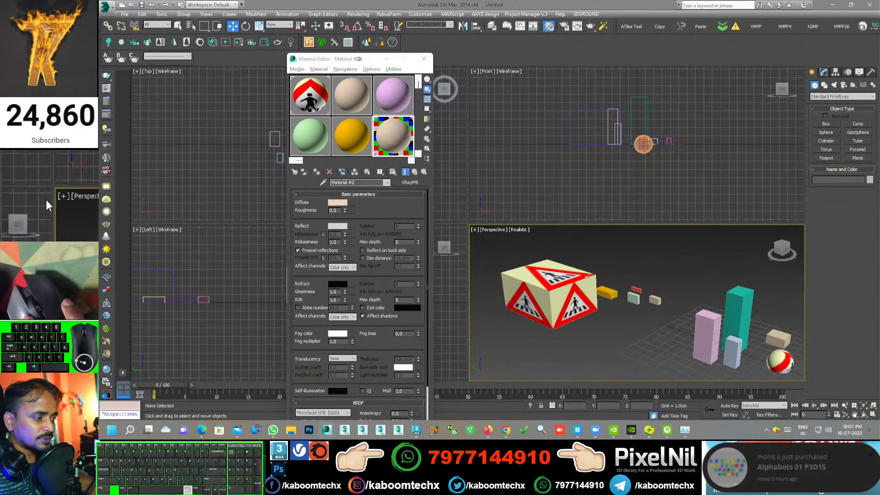
left_click(401, 96)
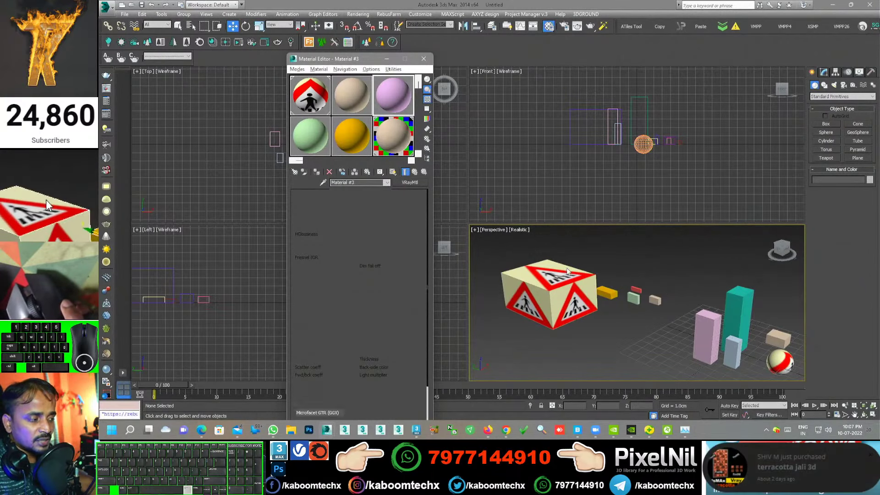
left_click(535, 297)
key("Delete")
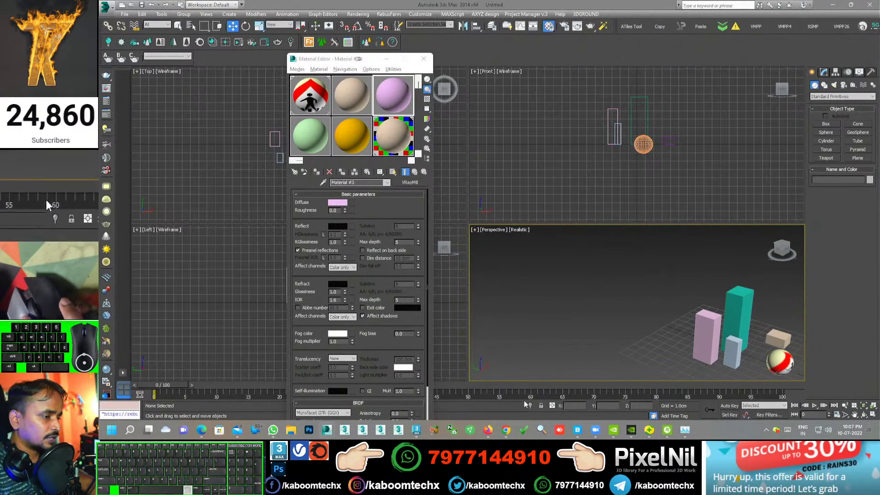
Move the Material Editor aside and switch to the other open 3ds Max scene containing the original crossing-sign box
left_click_drag(321, 62, 489, 55)
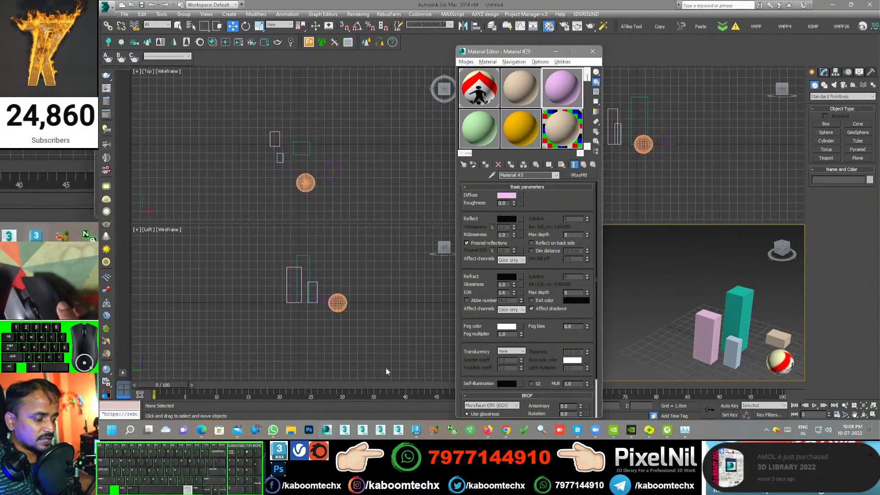
mouse_move(412, 431)
mouse_move(329, 429)
left_click(321, 380)
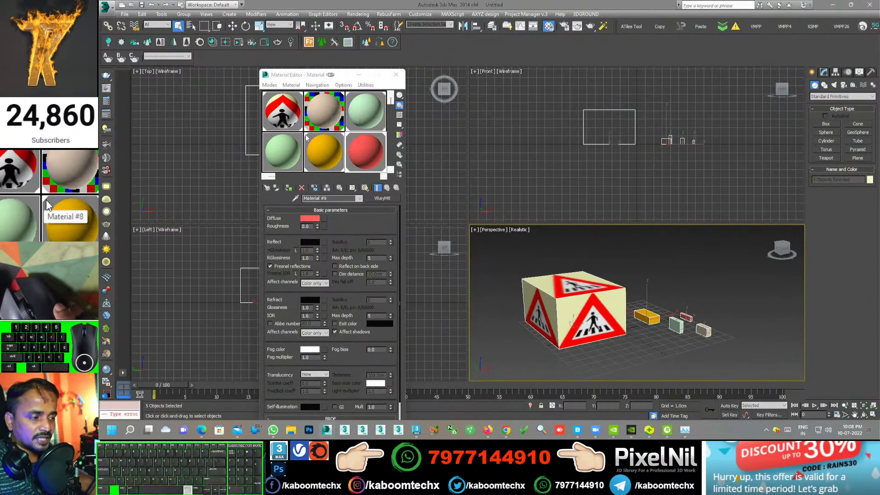
Open the Material/Map Browser beside the Material Editor and start creating a new material library
left_click(267, 188)
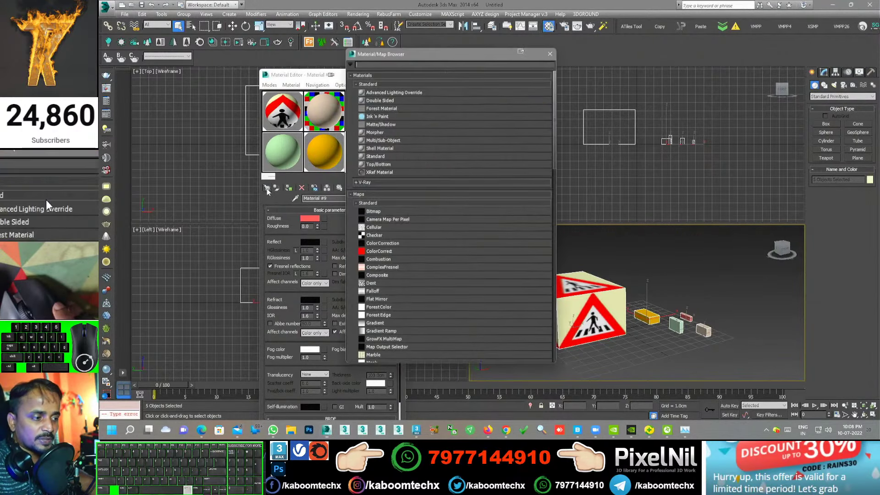
left_click_drag(401, 56, 508, 55)
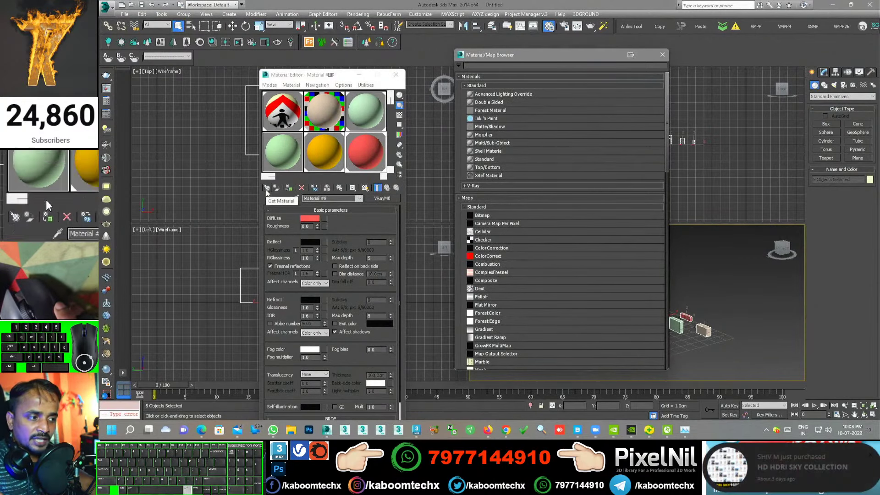
left_click(458, 66)
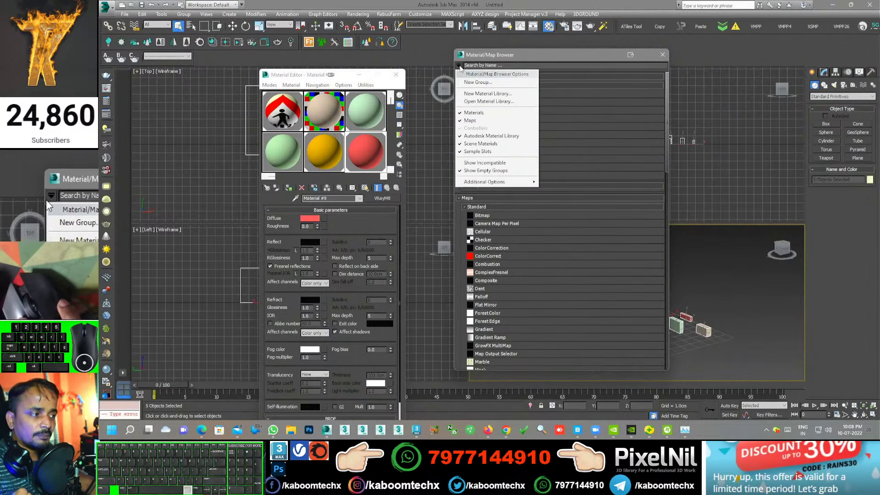
left_click(482, 94)
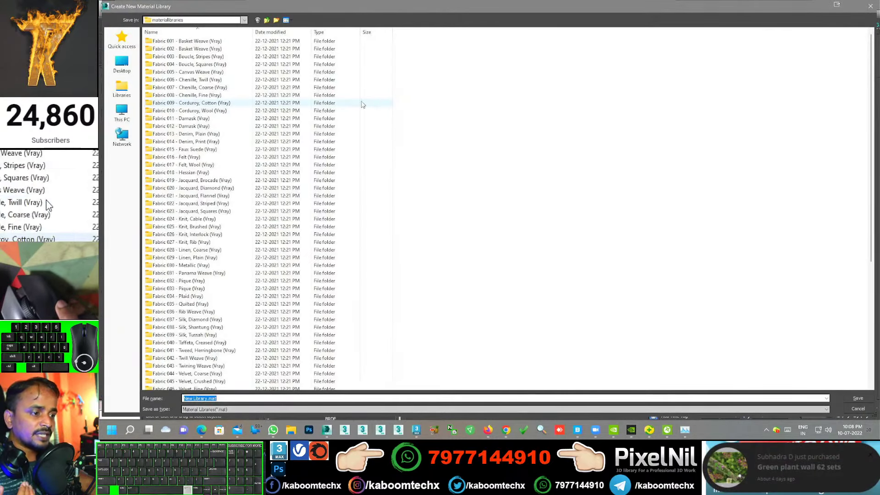
Create a folder named fevret on the TOSHIBA EXT (E:) drive and open it as the library's save location
left_click(122, 111)
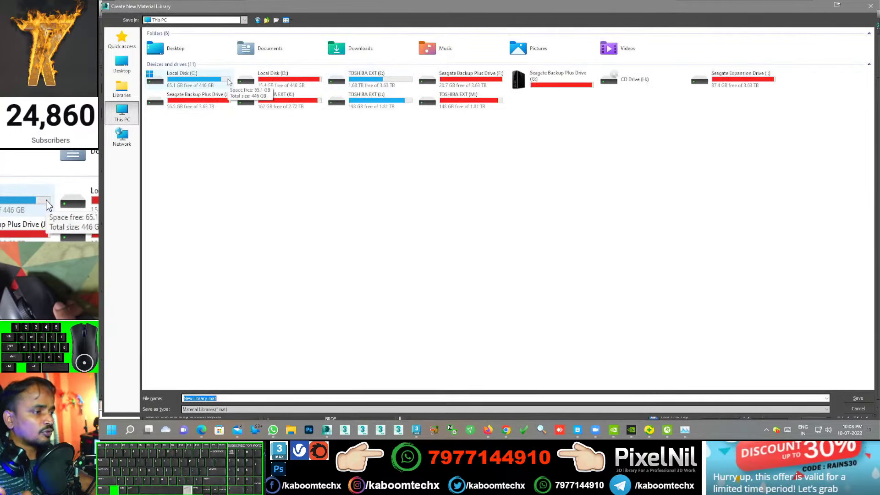
double_click(363, 79)
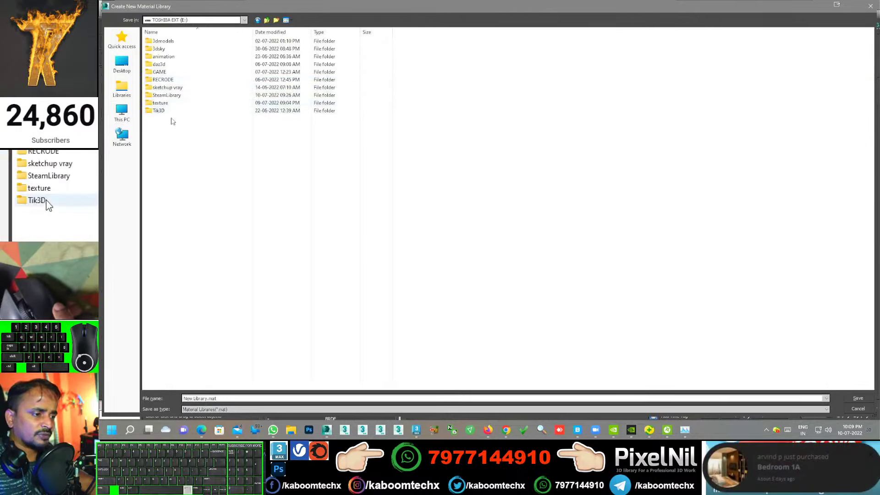
right_click(172, 165)
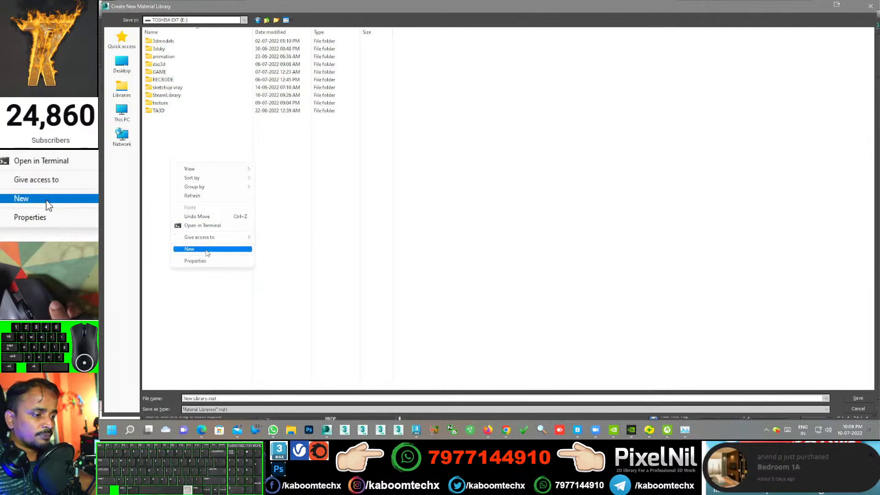
mouse_move(206, 251)
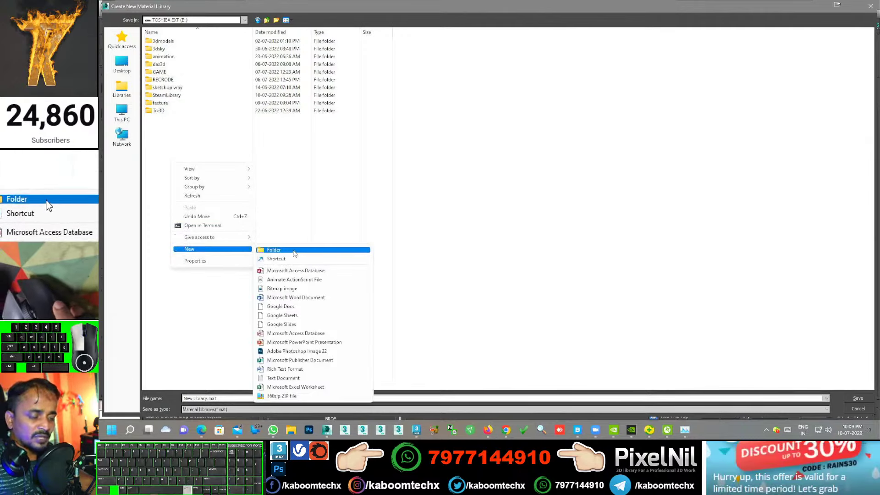
left_click(295, 254)
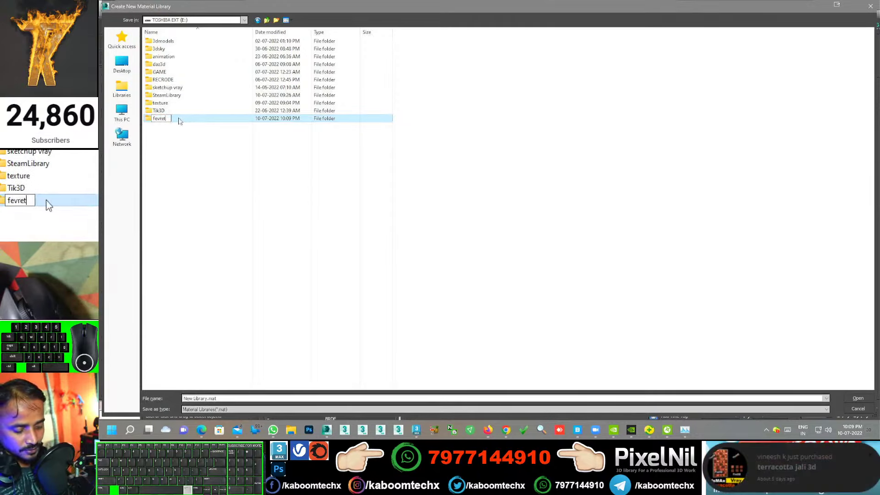
left_click(165, 120)
left_click(193, 118)
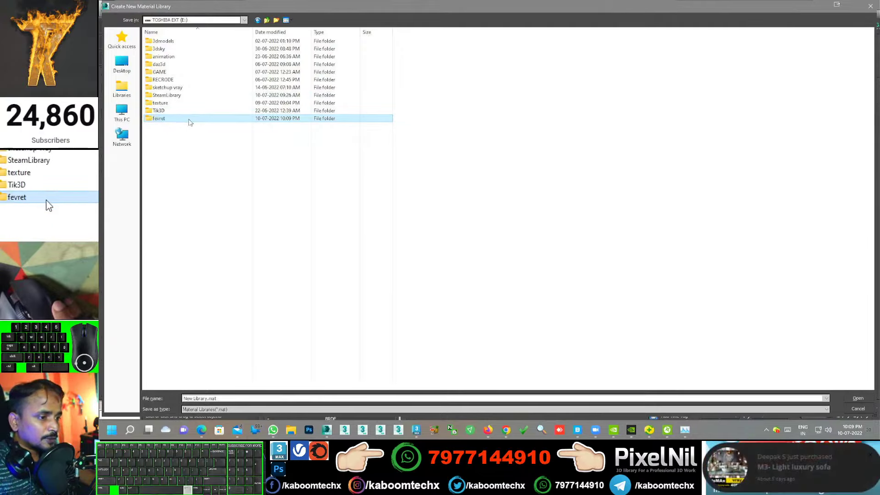
double_click(167, 120)
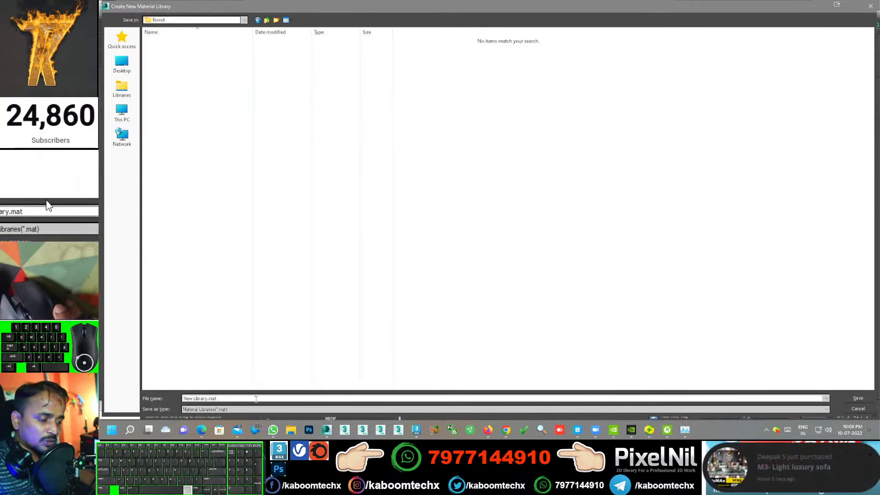
Save the new material library under the name own in the fevret folder
left_click(224, 397)
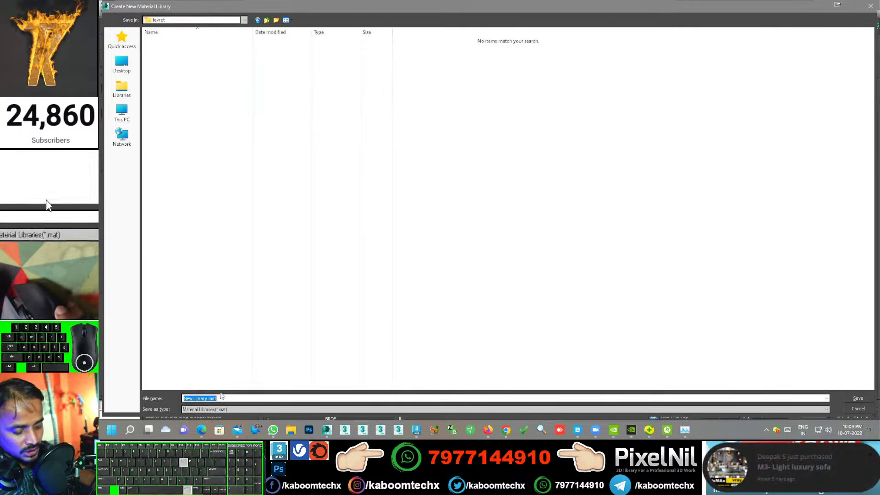
type("own")
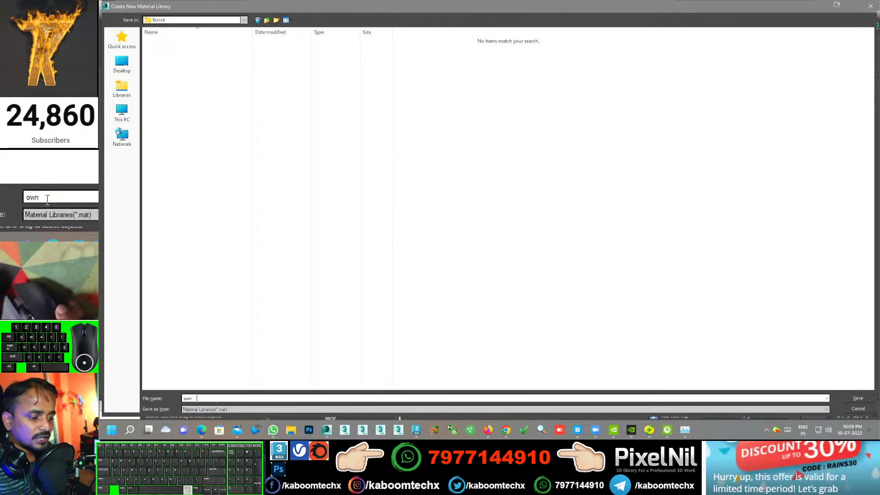
left_click(859, 399)
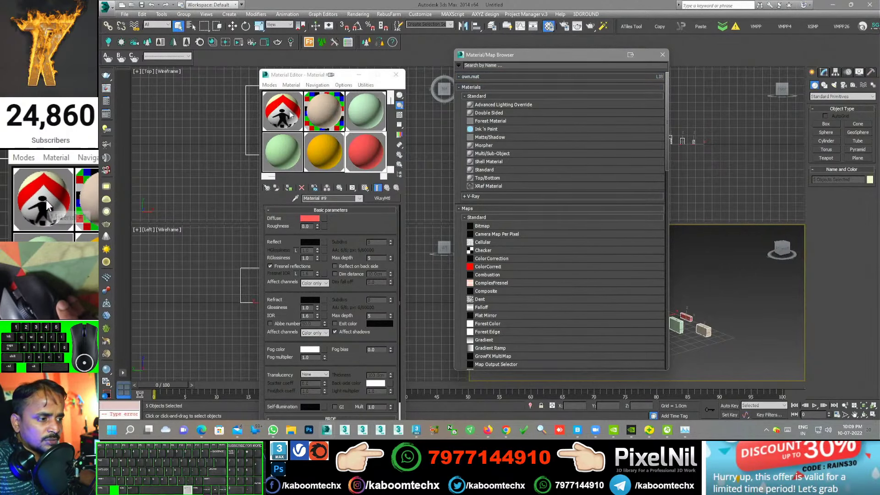
Add the crossing-sign, beige, red, yellow and Material #3 green sample materials to the own.mat library
left_click_drag(285, 114, 473, 79)
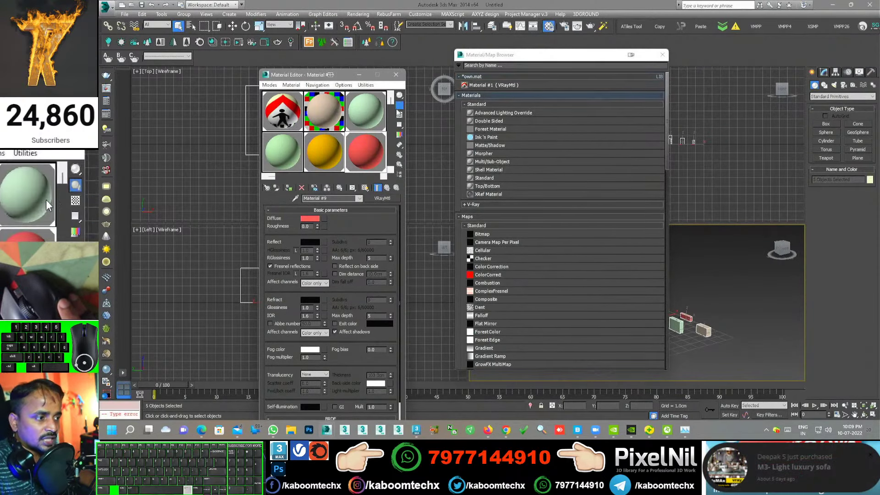
left_click_drag(329, 115, 553, 91)
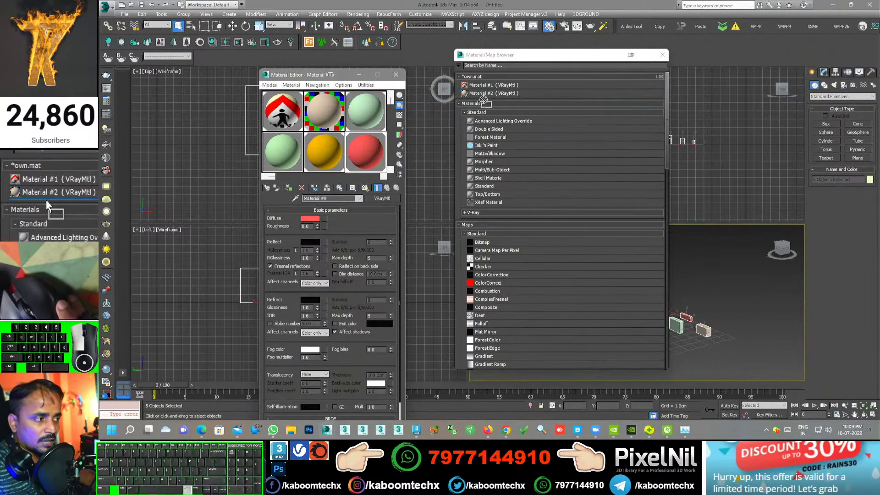
left_click_drag(483, 100, 486, 101)
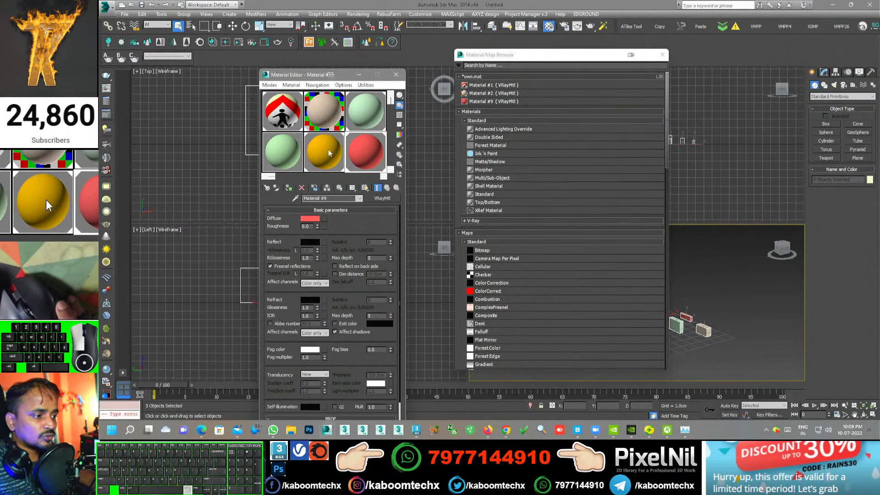
left_click_drag(423, 153, 503, 110)
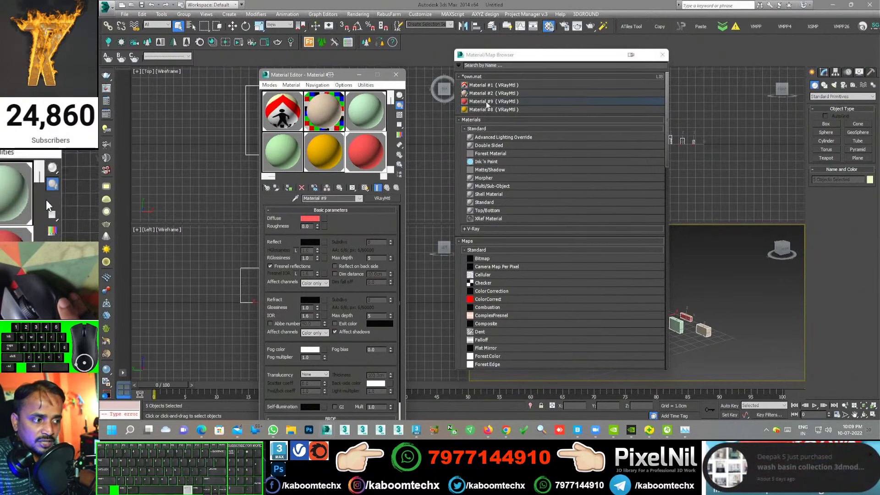
left_click_drag(500, 120, 505, 114)
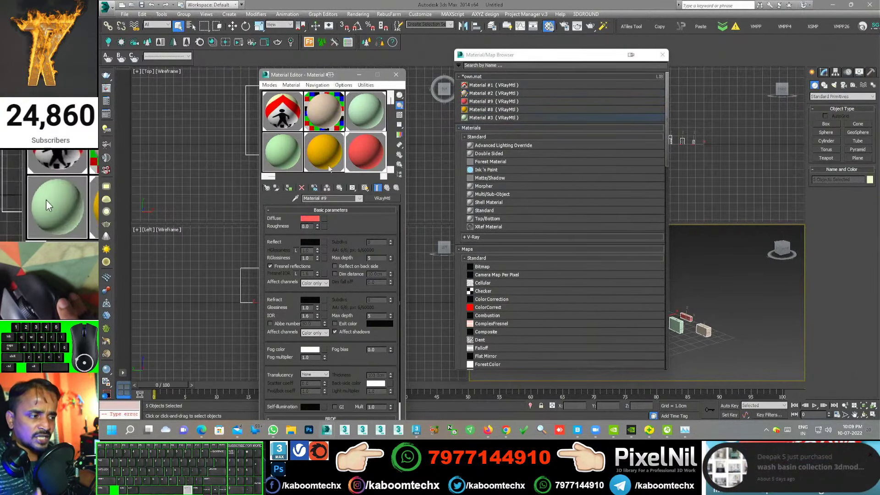
Assign the brown wood bitmap 0-MTX01.JPG as the diffuse map of Material #7
left_click(291, 160)
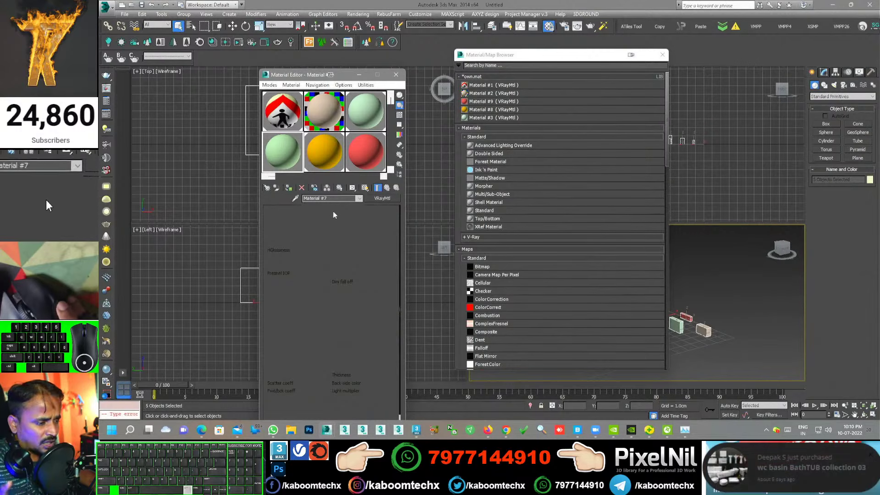
left_click(324, 218)
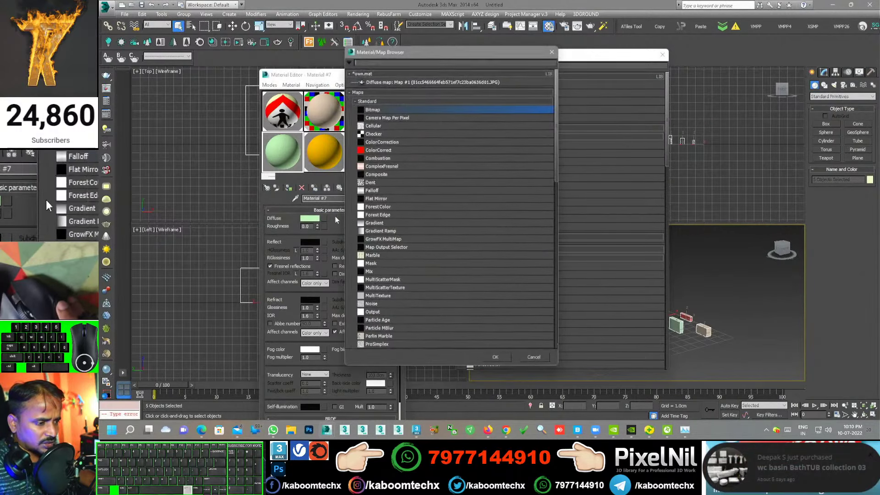
double_click(370, 110)
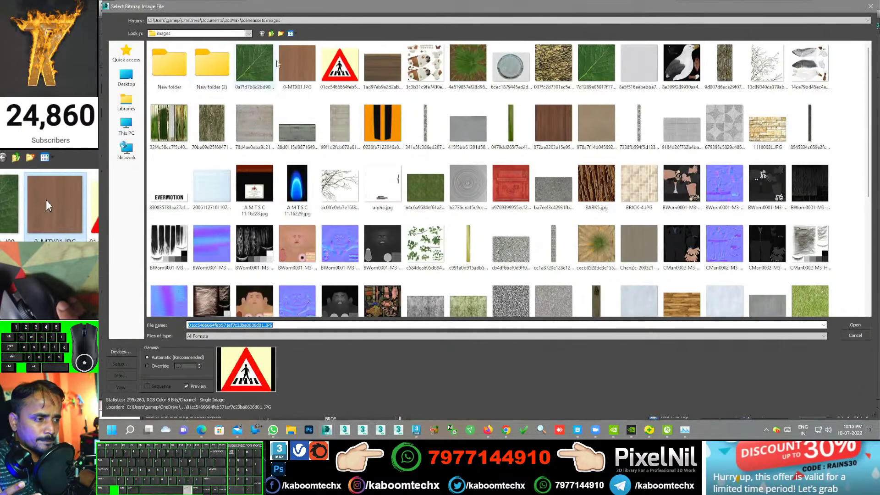
left_click(855, 325)
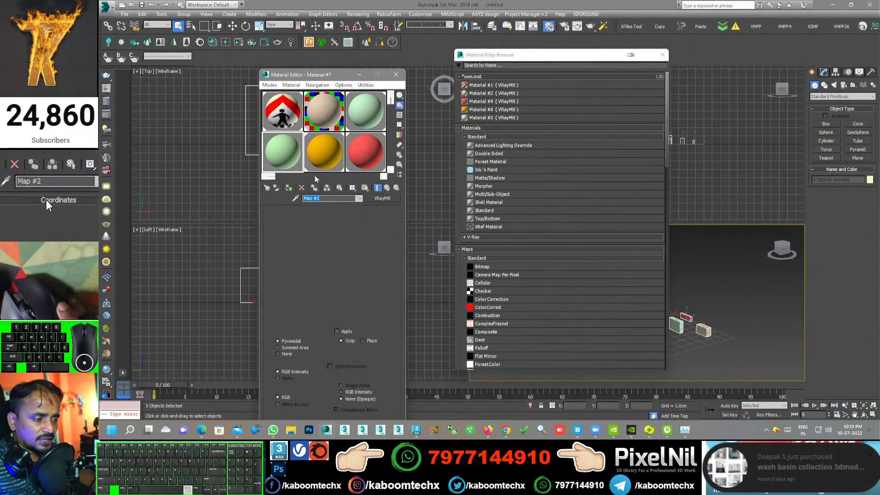
left_click(387, 189)
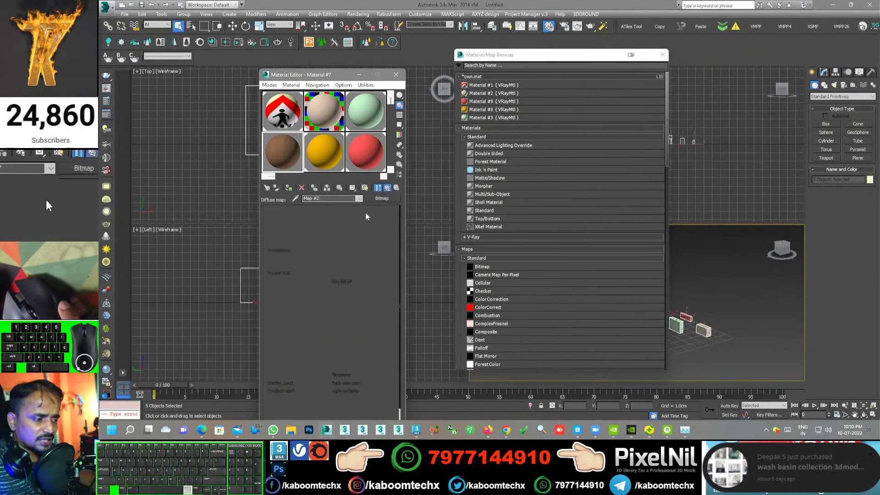
Make Material #7 reflective with a reflect colour of 233 and RGlossiness 0.61, and add it to the own.mat library
left_click(312, 245)
left_click(331, 108)
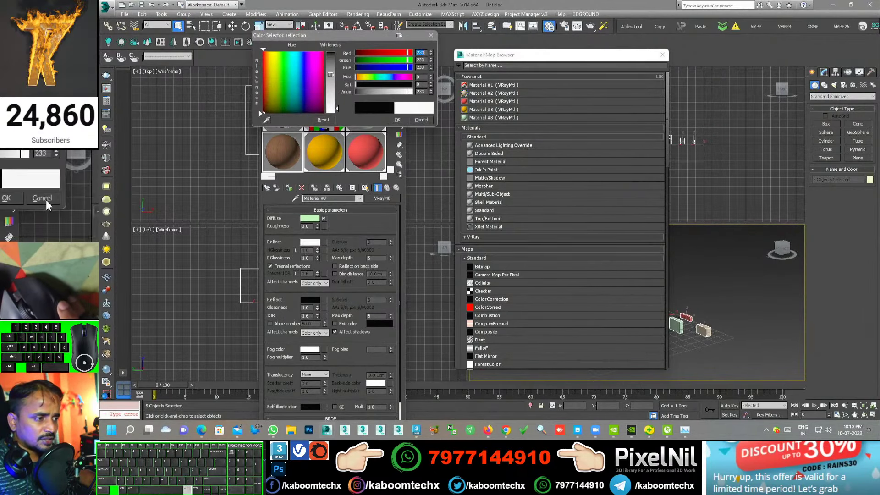
left_click(402, 120)
left_click(399, 115)
left_click_drag(318, 258, 321, 268)
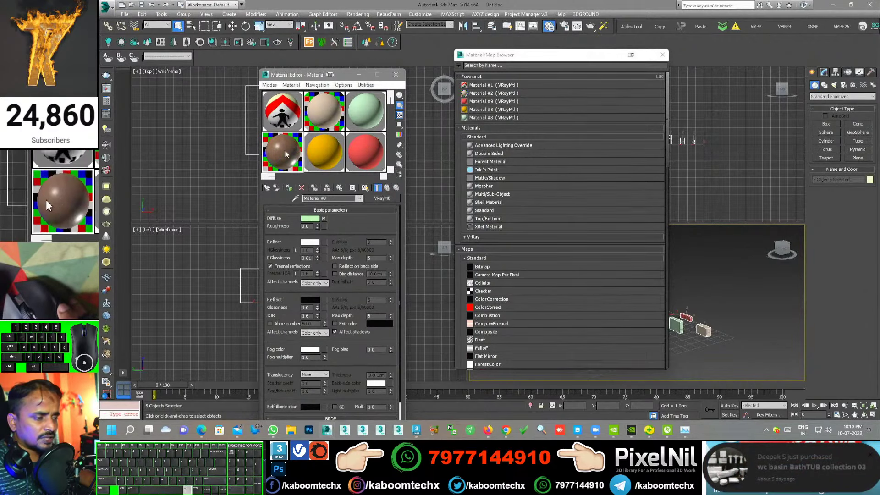
left_click_drag(284, 153, 486, 123)
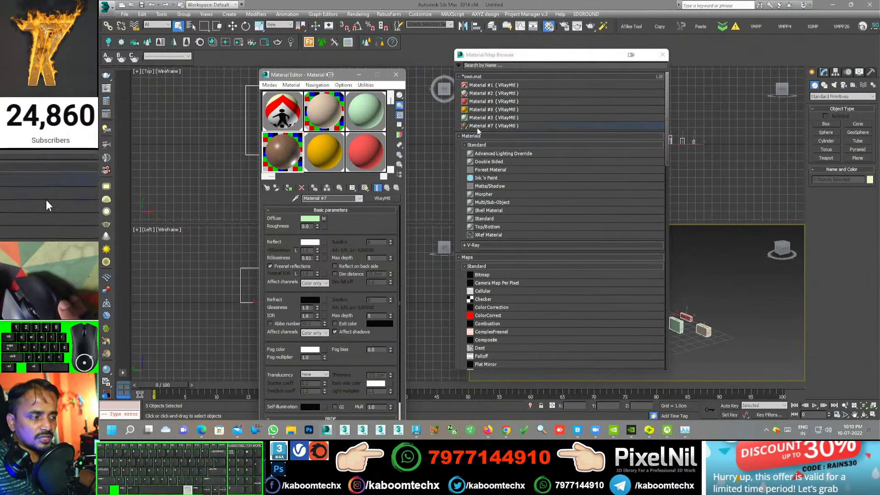
Display the materials of the own.mat library as large icons
right_click(519, 76)
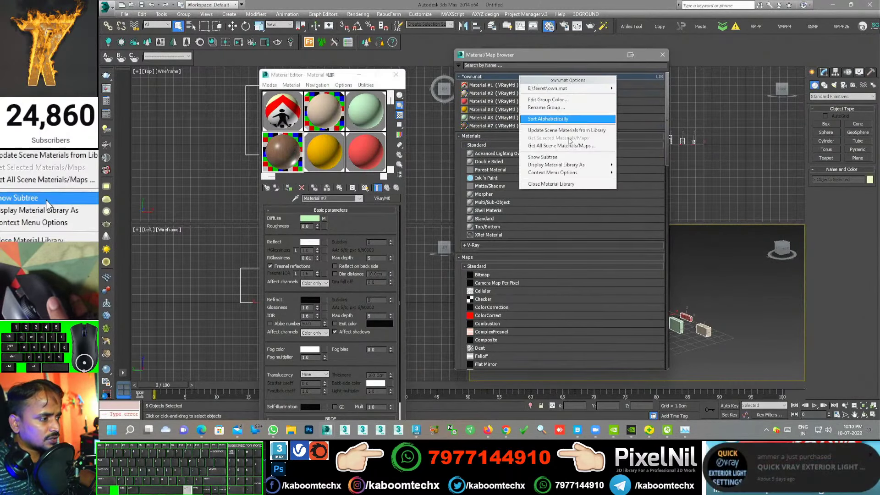
mouse_move(562, 166)
left_click(656, 184)
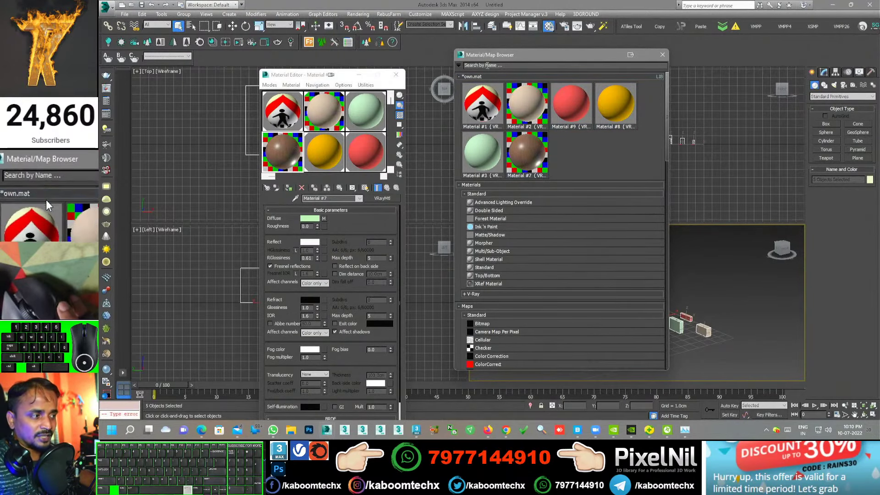
Save the updated own.mat material library to its existing file in the fevret folder
right_click(493, 81)
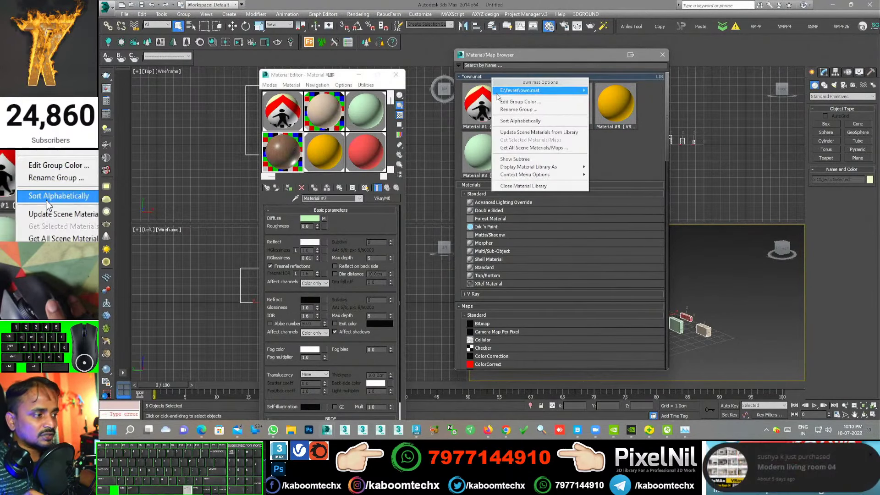
mouse_move(517, 167)
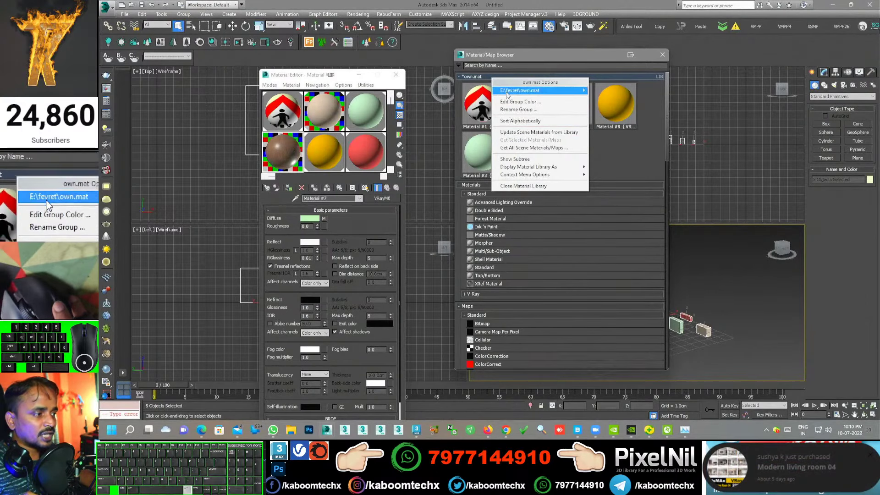
mouse_move(531, 95)
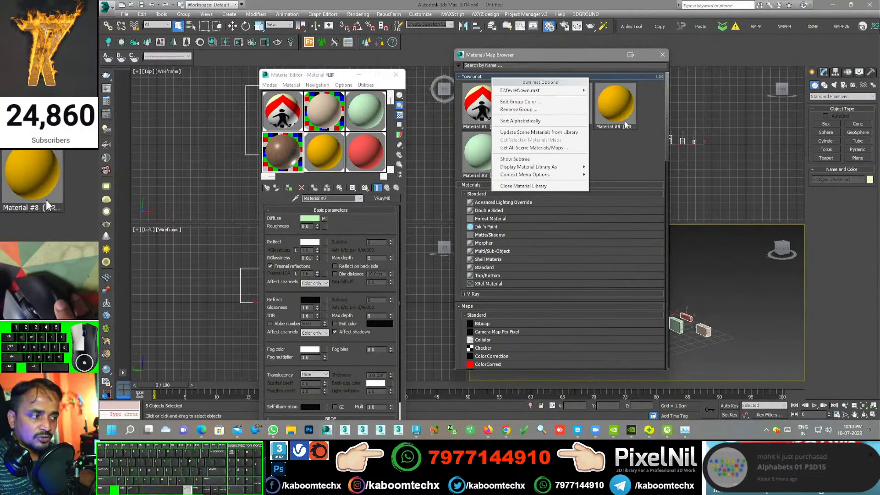
mouse_move(584, 91)
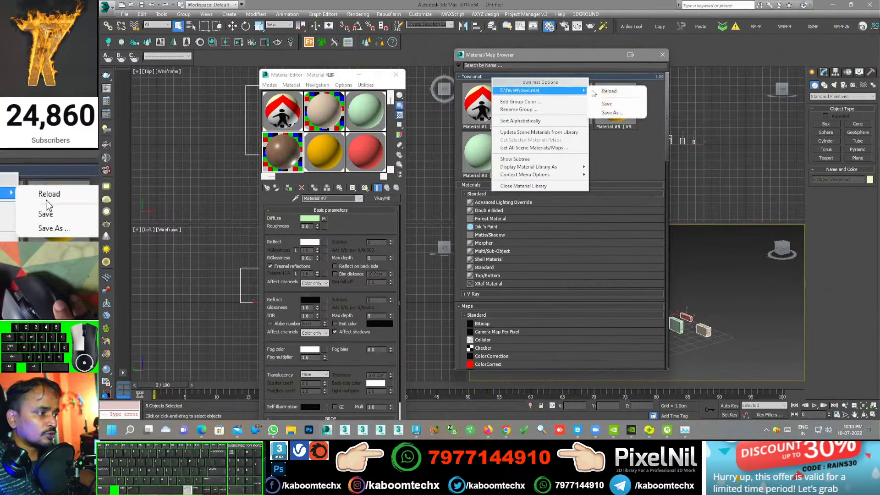
left_click(622, 105)
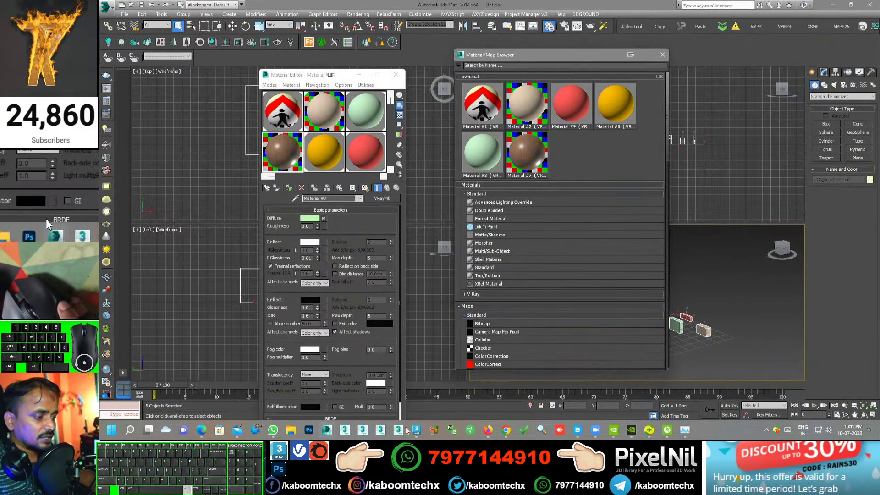
mouse_move(326, 434)
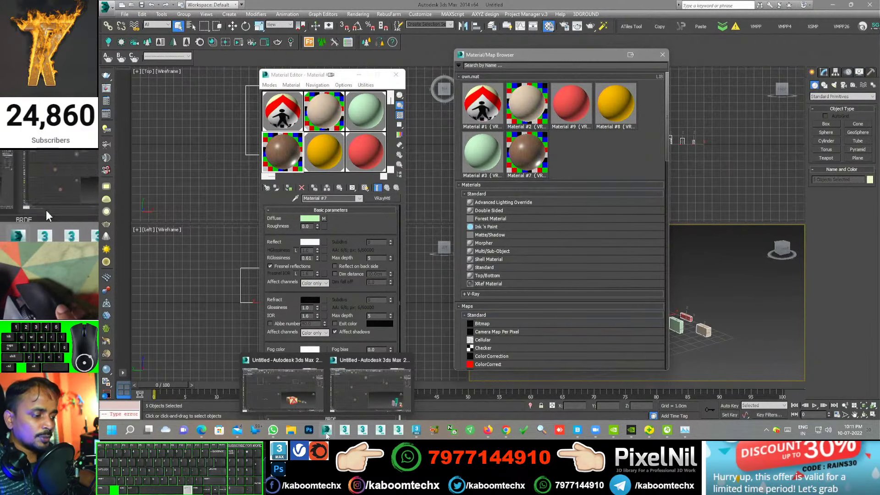
left_click(384, 391)
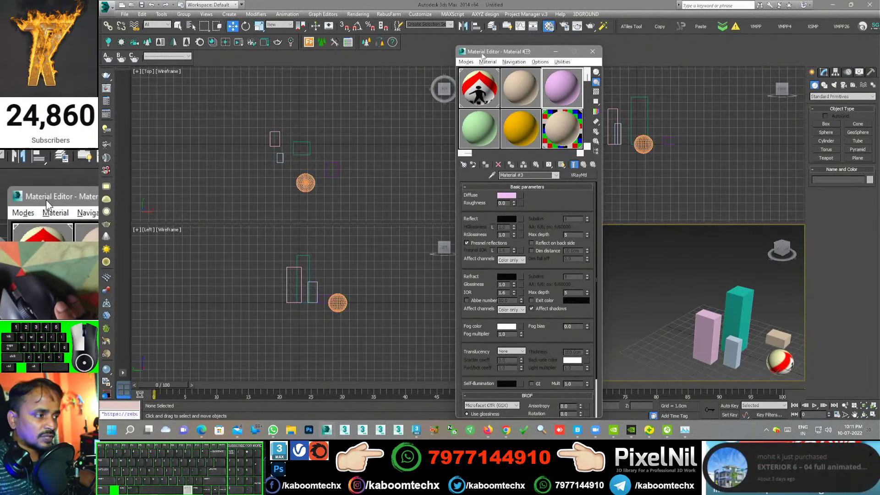
left_click_drag(486, 51, 382, 53)
Switch to 3ds Max 2023, open the Material Editor with the Material/Map Browser beside it, and collapse the browser's Materials group
left_click(416, 431)
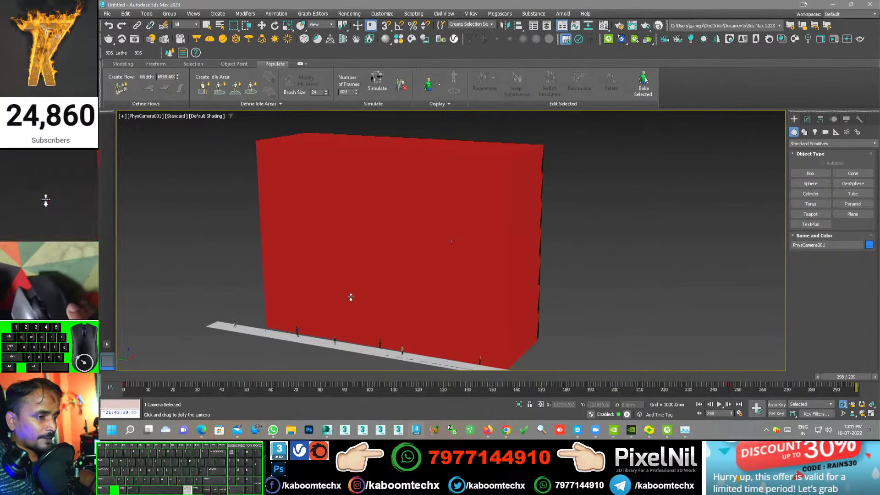
left_click(105, 16)
left_click(629, 209)
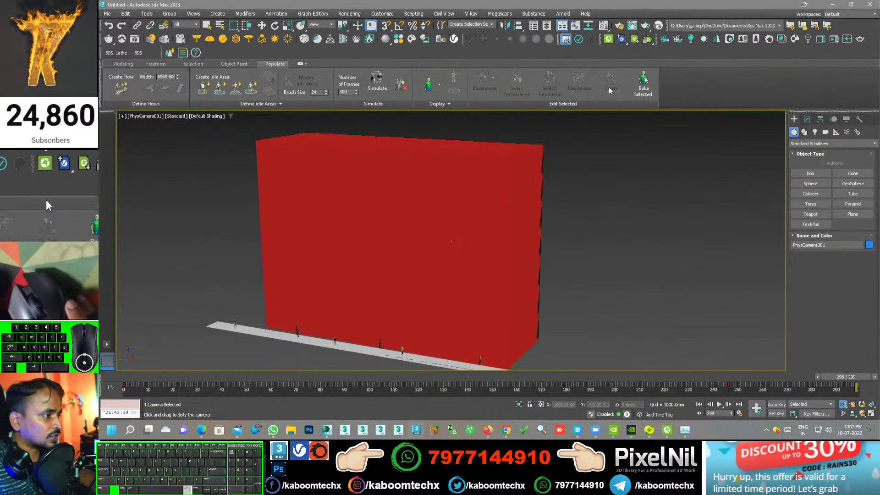
left_click(604, 26)
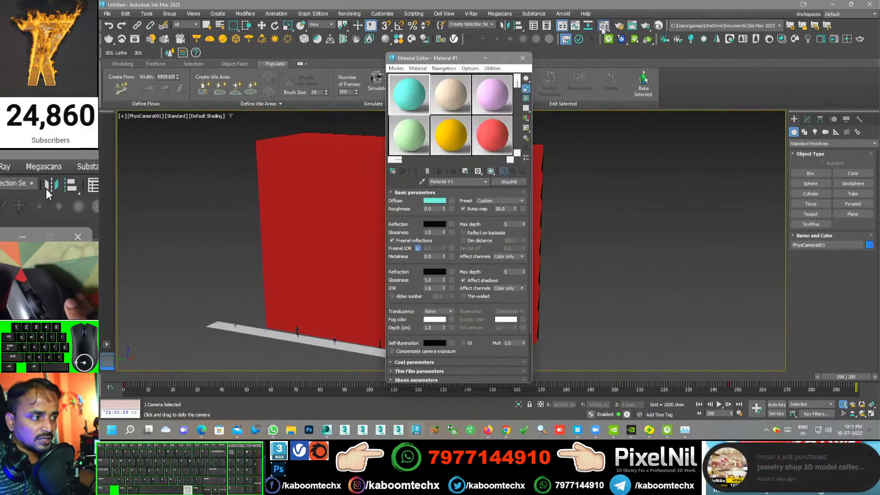
left_click(393, 172)
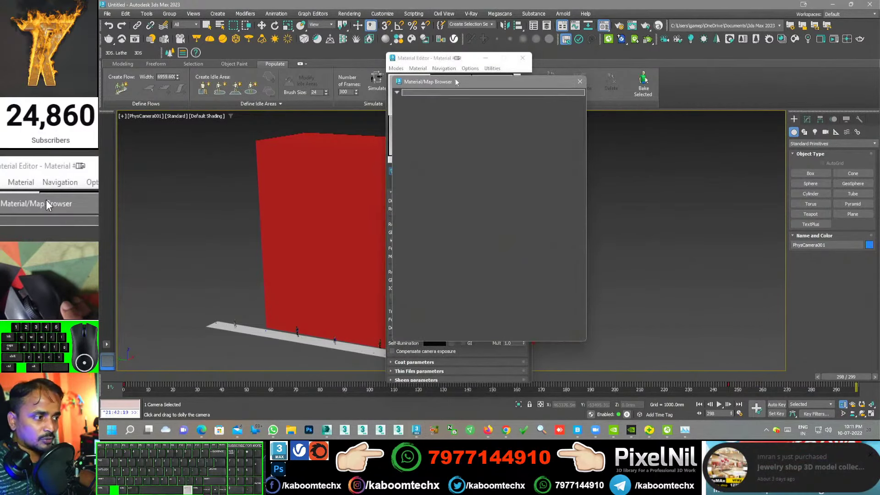
left_click_drag(432, 83, 603, 78)
left_click(574, 109)
left_click(569, 99)
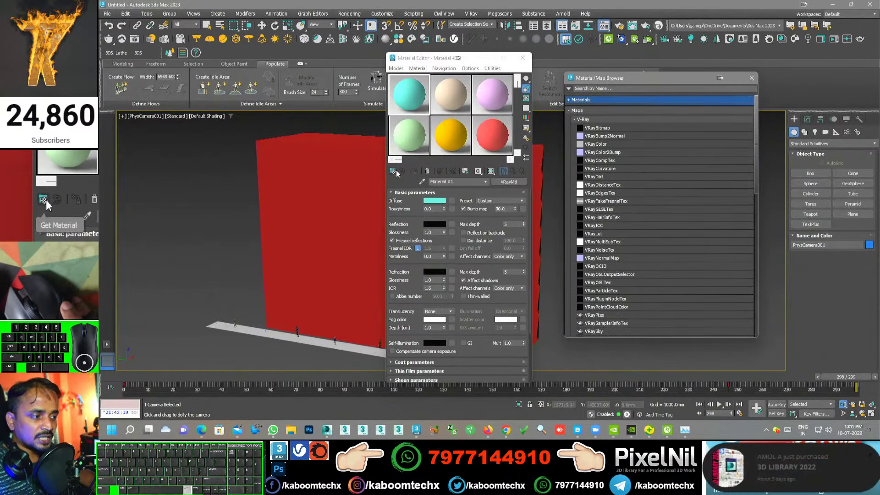
Open the material library own.mat from the fevret folder on the E: drive in the Material/Map Browser
left_click(569, 88)
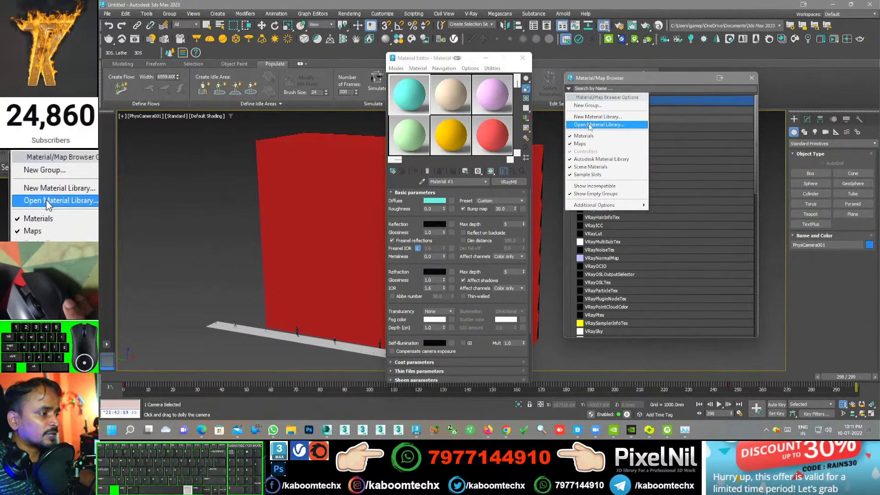
left_click(590, 125)
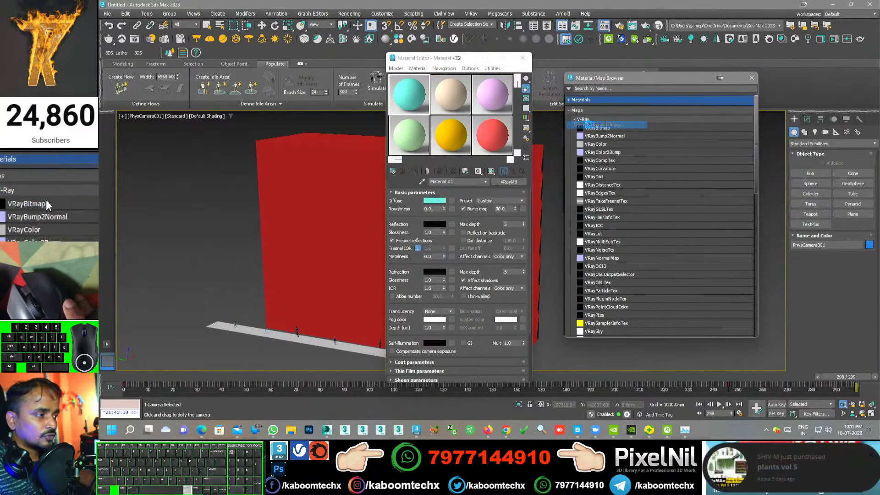
left_click(122, 111)
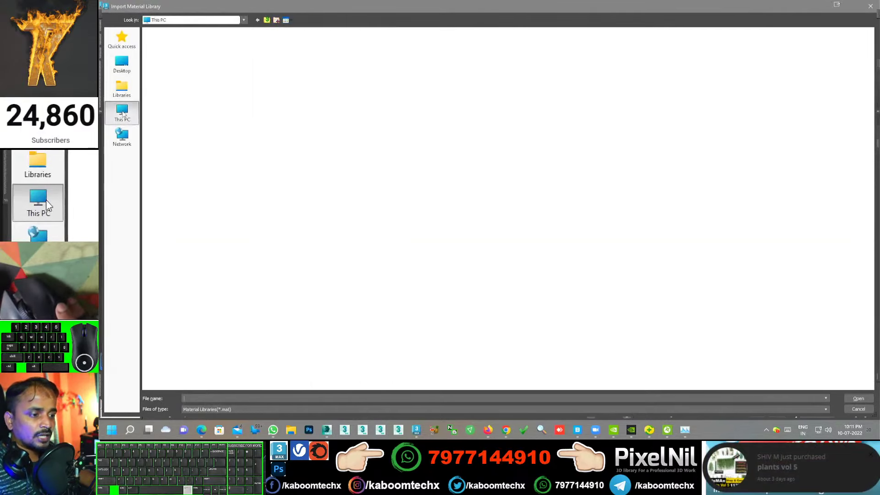
double_click(339, 82)
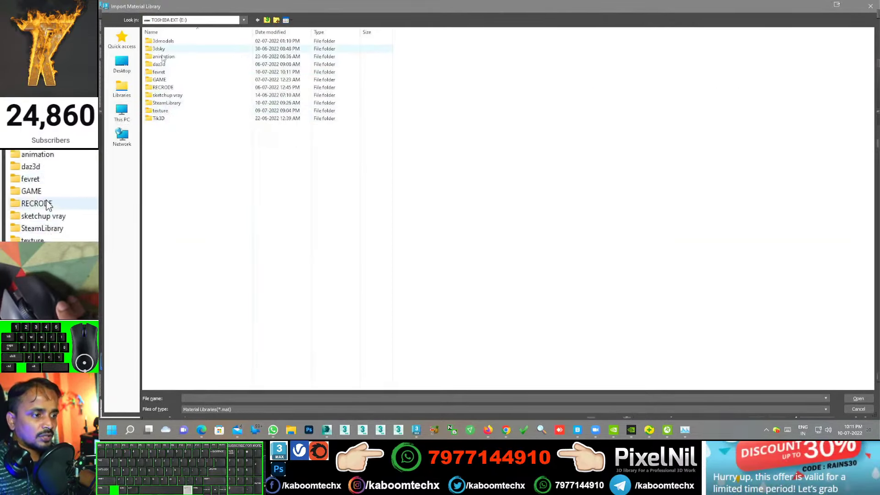
double_click(159, 72)
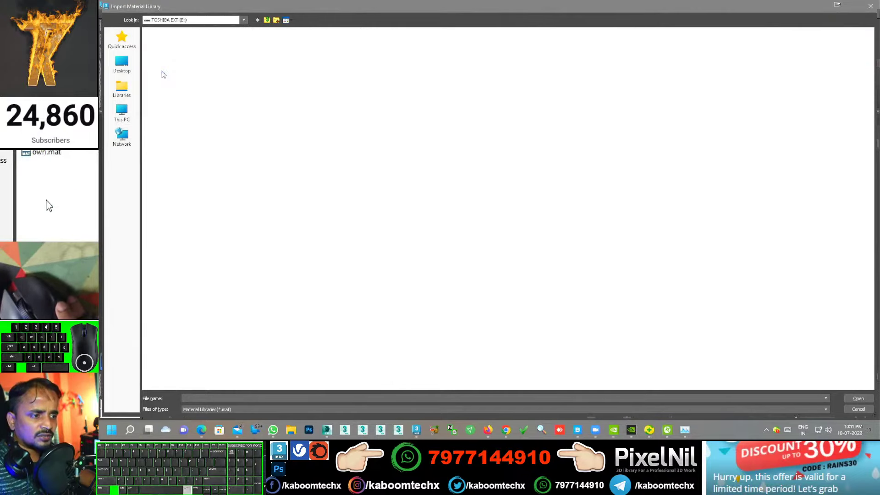
left_click(163, 43)
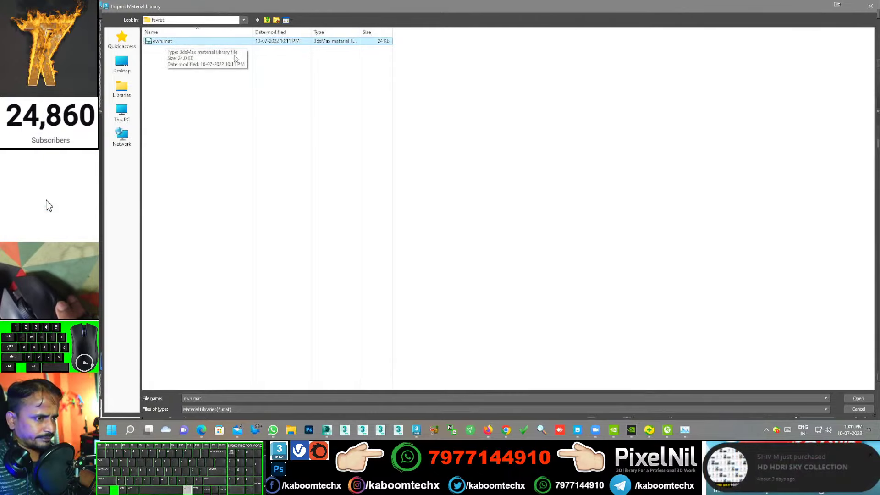
left_click(855, 398)
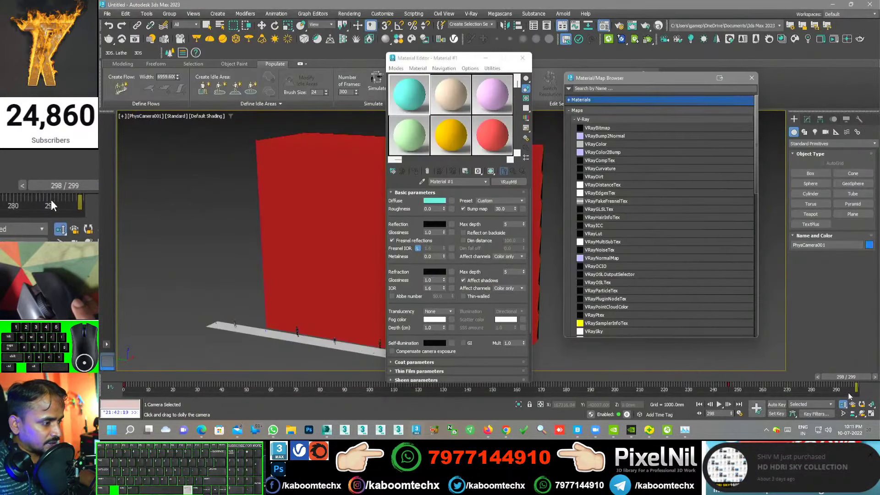
Display own.mat as large icons and load its crossing-sign Material #1 into the second sample slot and wood Material #7 into the sixth
right_click(589, 101)
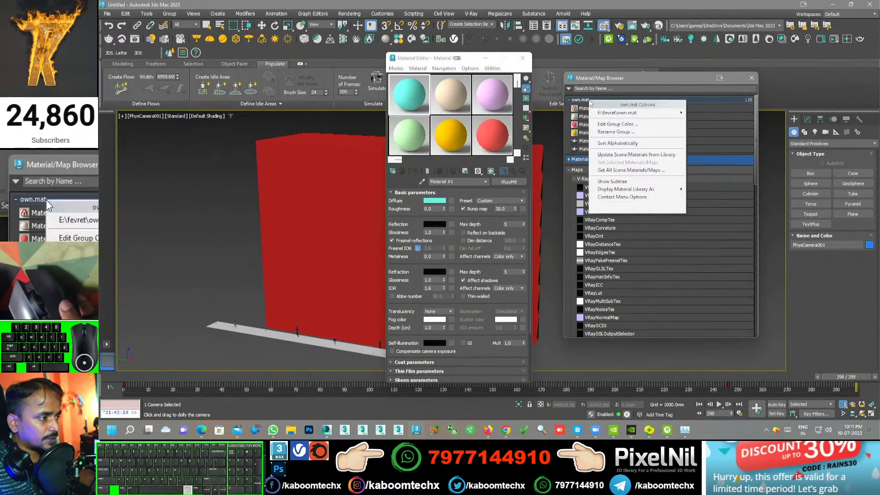
mouse_move(669, 189)
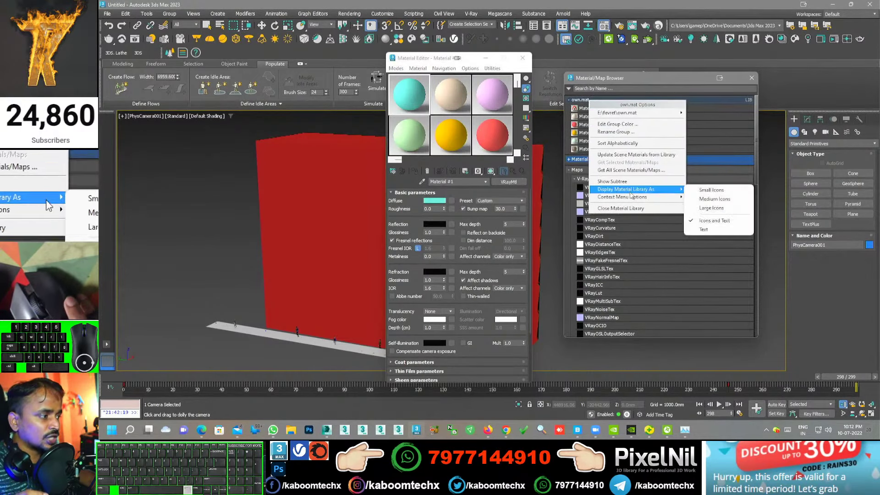
left_click(716, 209)
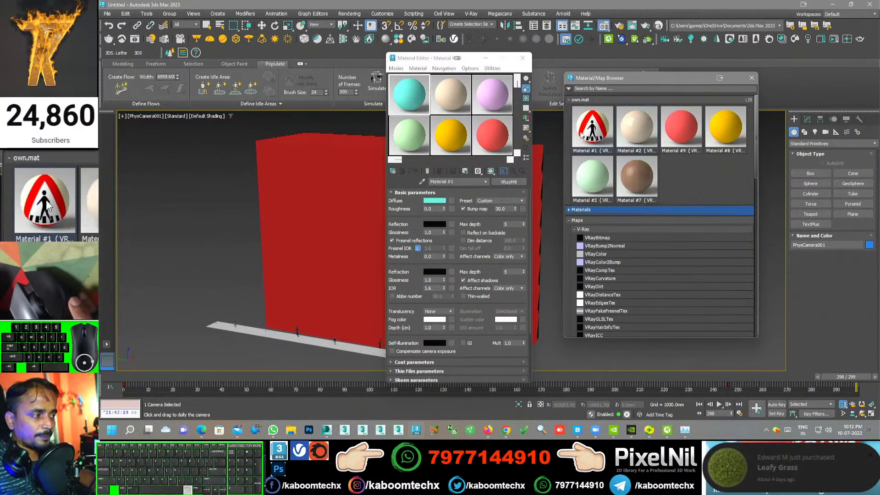
left_click_drag(596, 127, 449, 95)
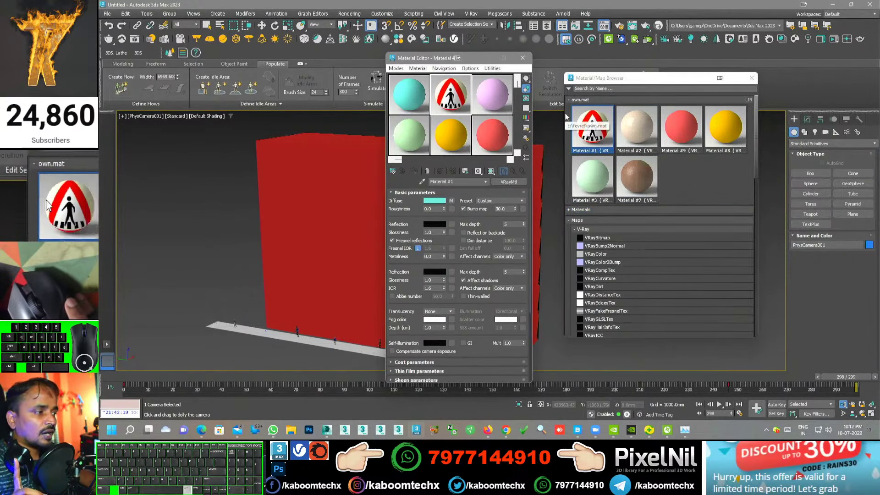
left_click_drag(637, 182, 490, 136)
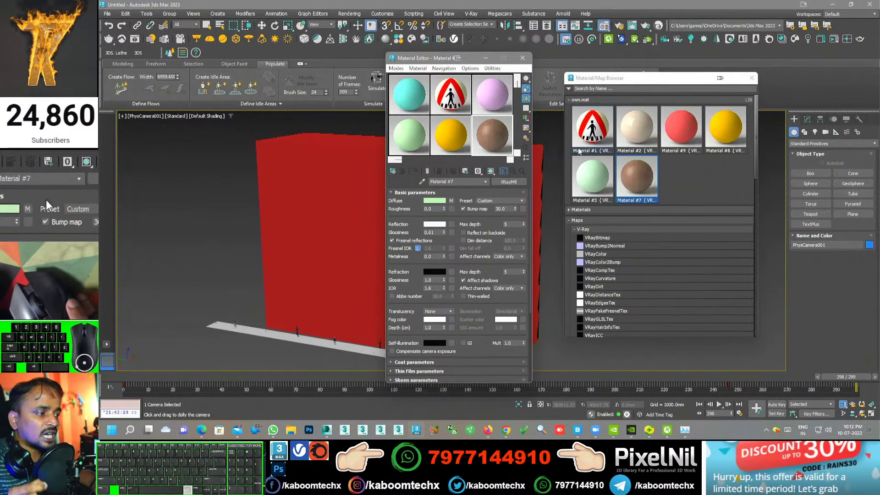
View the diffuse bitmap images of the wood Material #7 and the crossing-sign Material #1
left_click(452, 202)
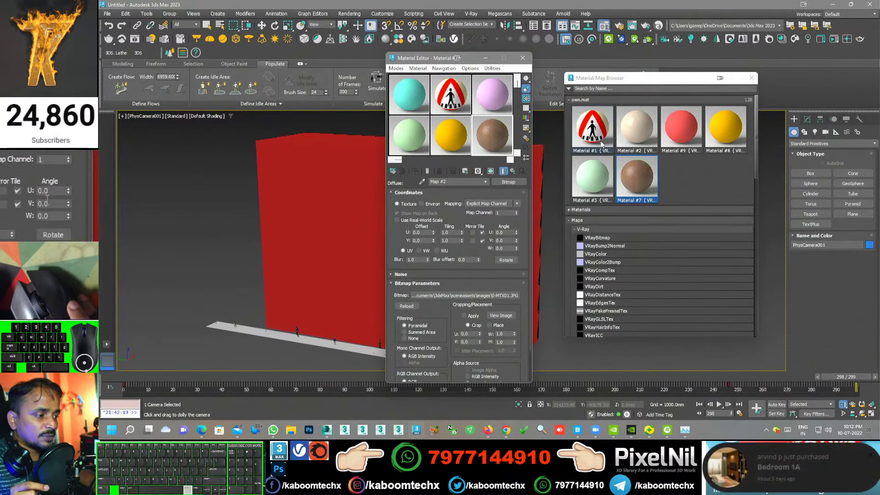
left_click(504, 316)
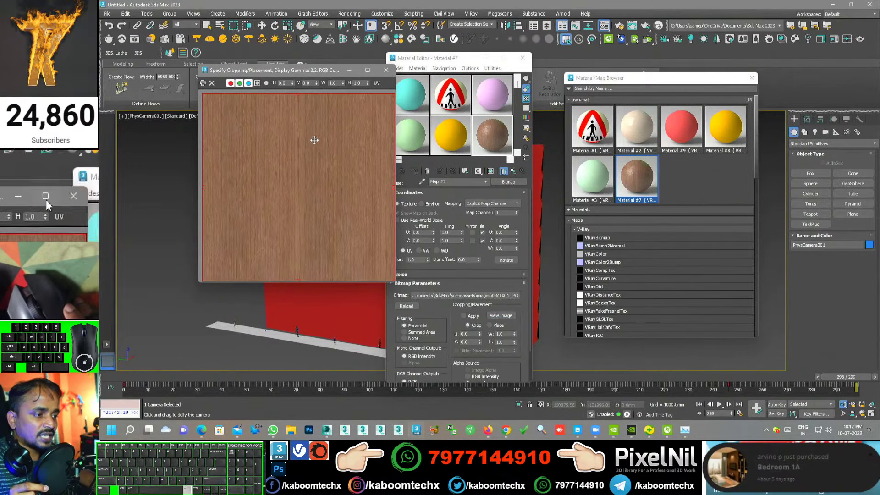
left_click(390, 71)
left_click(451, 97)
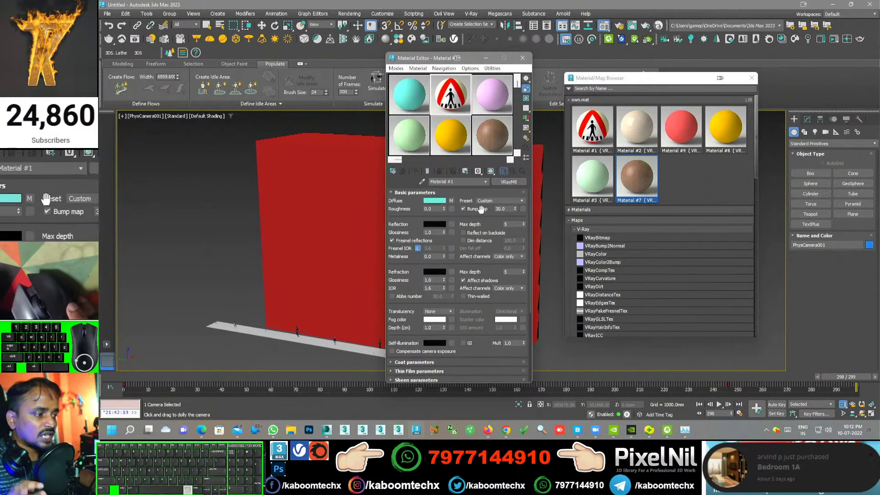
left_click(451, 200)
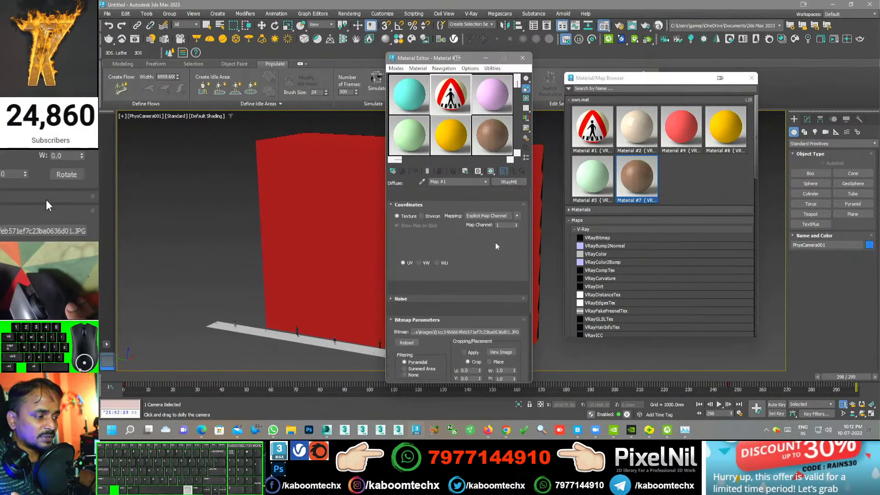
left_click(501, 315)
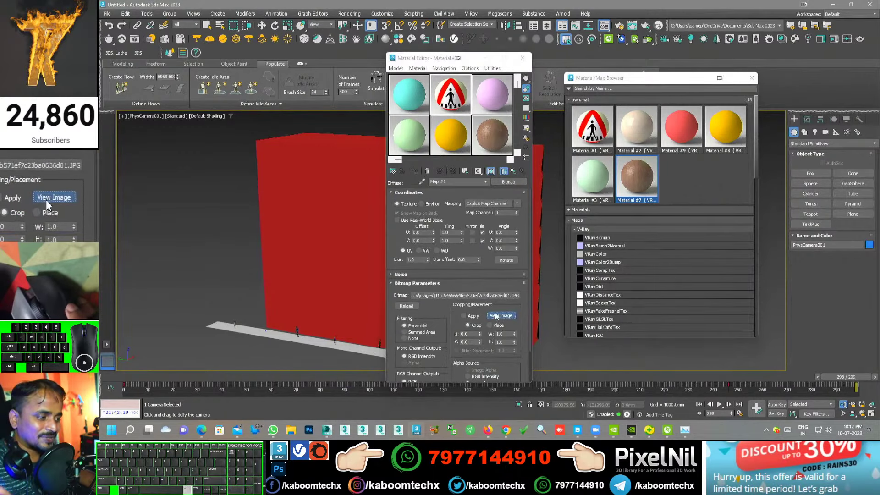
left_click(353, 65)
Check the source folder of the crossing-sign material's bitmap file without replacing the image
left_click(470, 295)
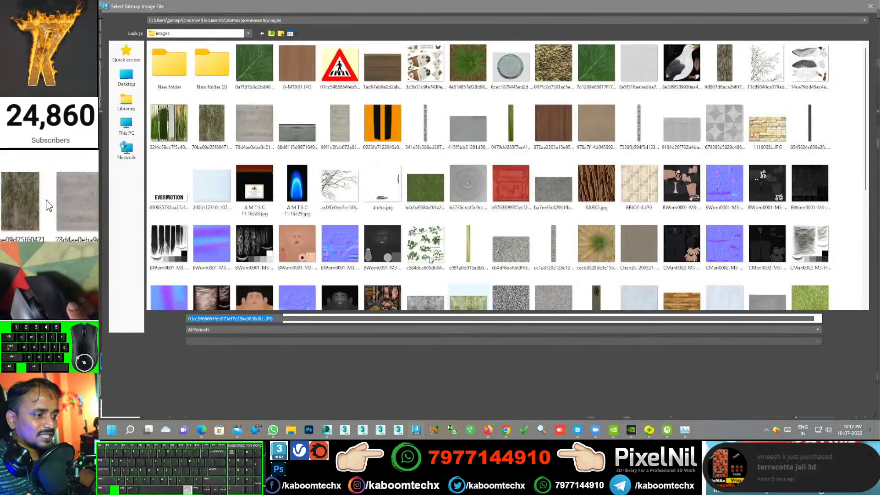
left_click(348, 67)
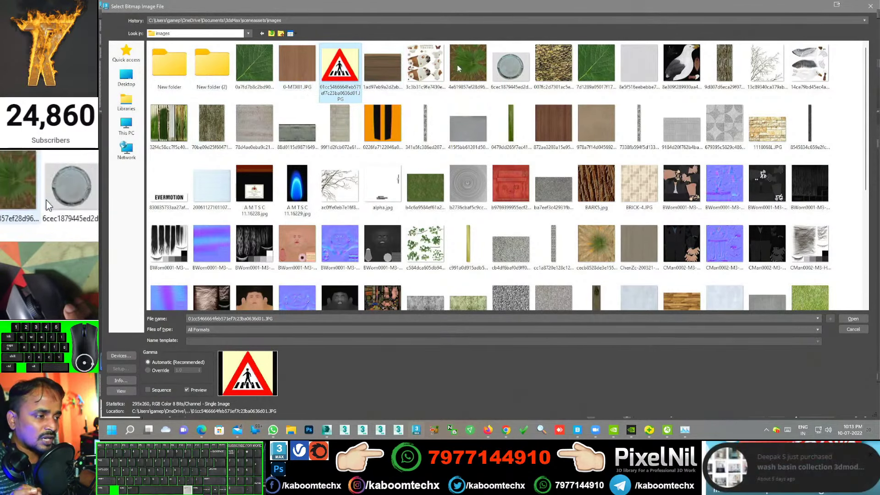
left_click(860, 331)
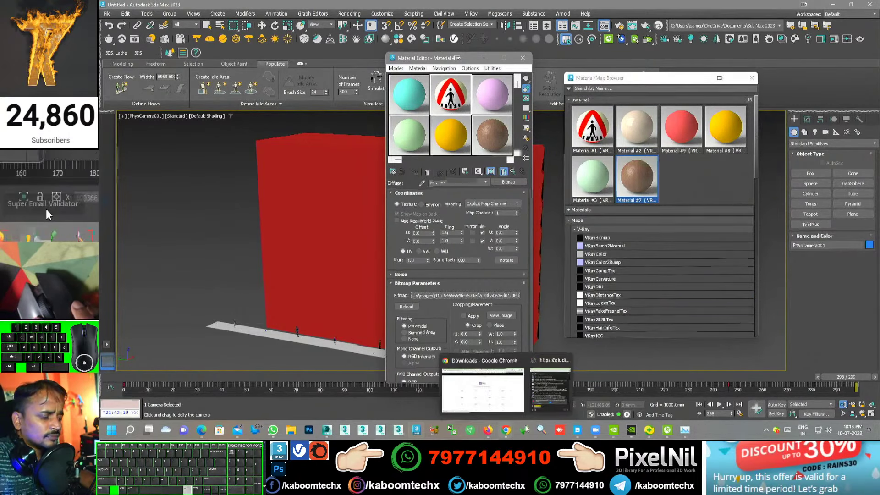
Switch to the YouTube live chat window in Chrome to read the viewers' questions
left_click(543, 400)
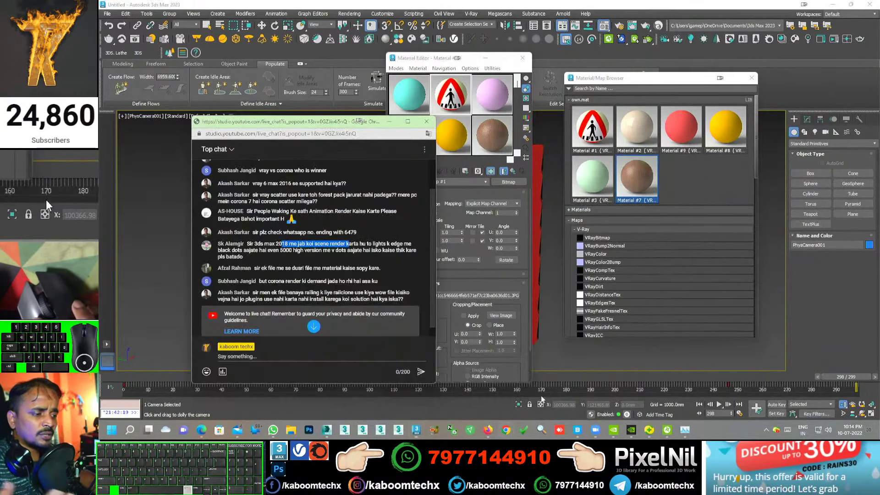